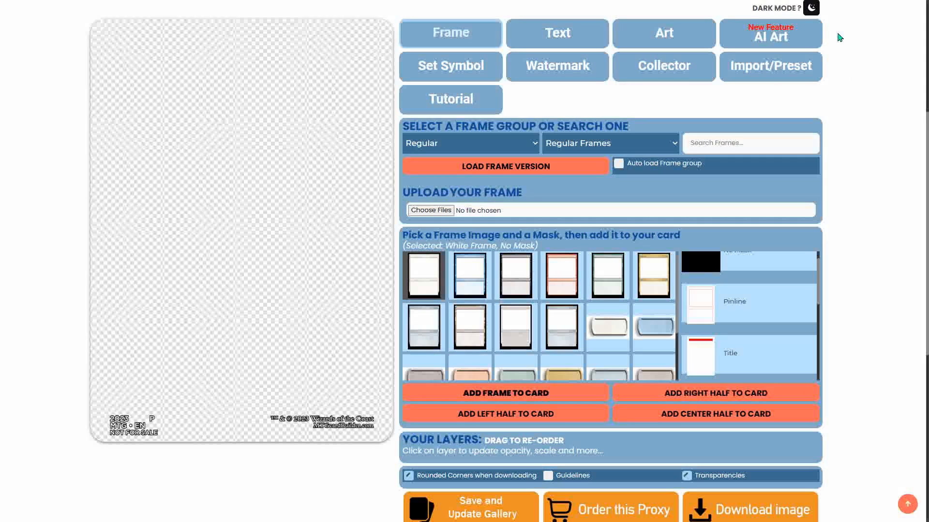
Switch the page to dark mode and look through the available frame groups and Regular frame versions
{"action": "left_click", "coordinate": [810, 9]}
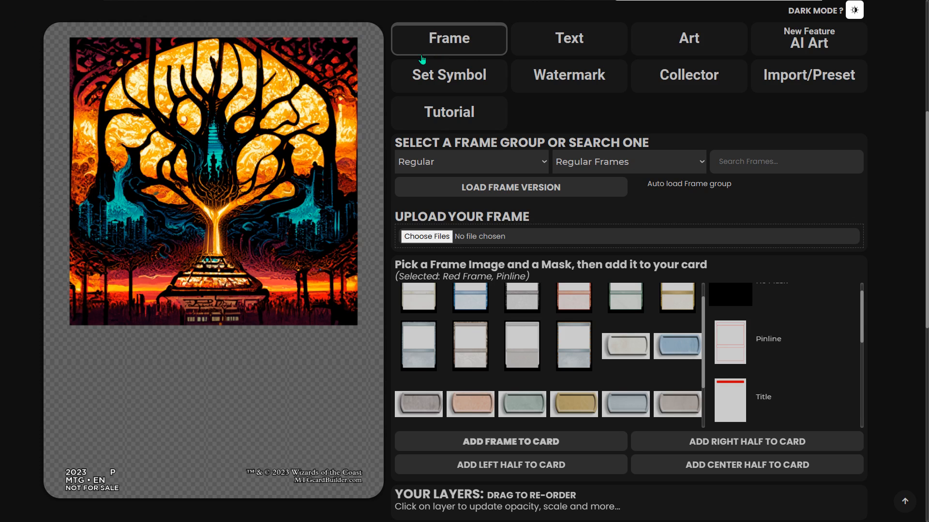
{"action": "left_click", "coordinate": [458, 166]}
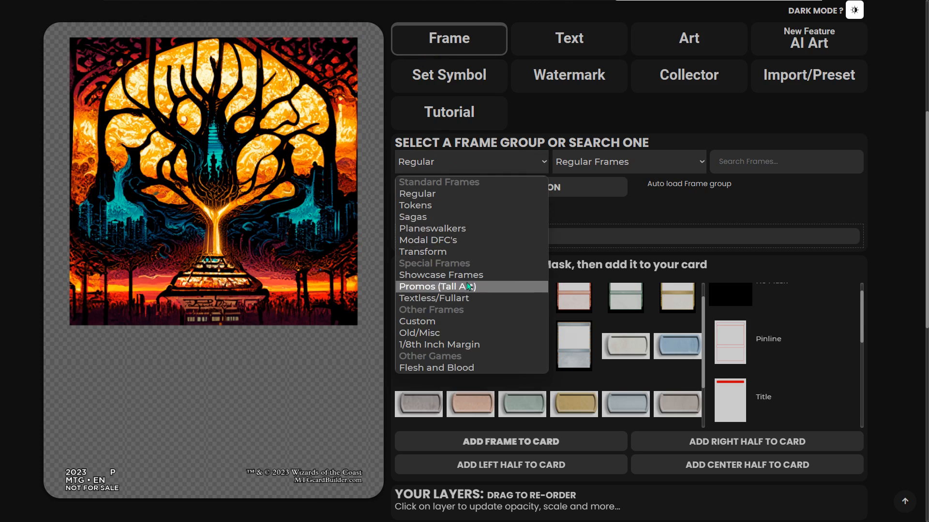
{"action": "left_click", "coordinate": [567, 165]}
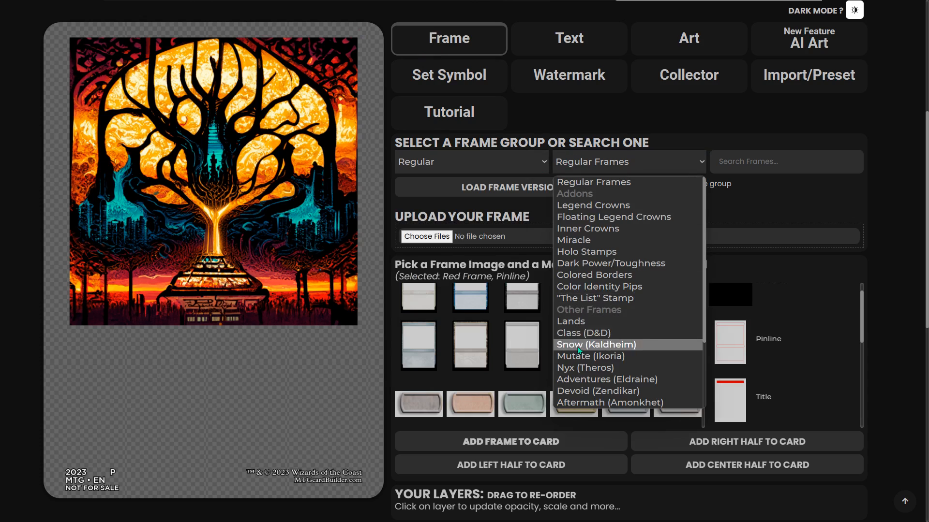
{"action": "left_click", "coordinate": [604, 168]}
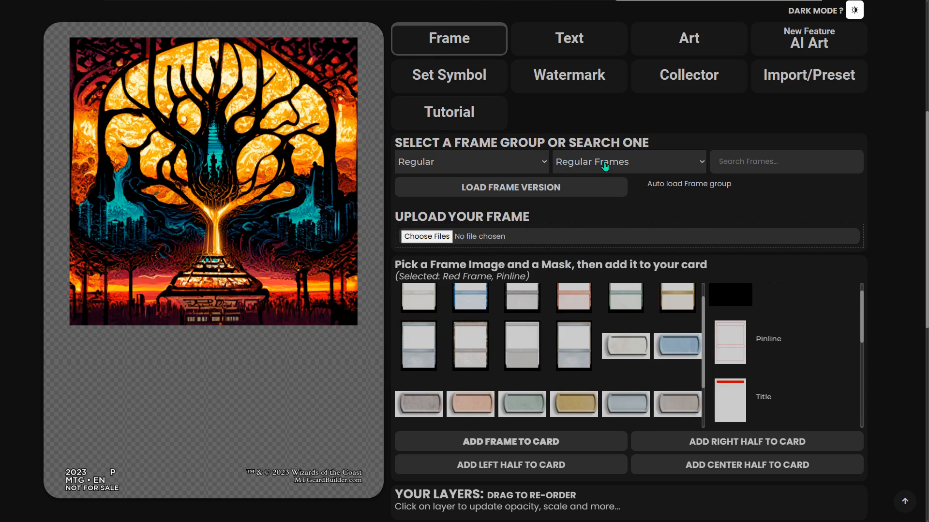
Add the Multicolored Frame without a mask to the card
{"action": "mouse_move", "coordinate": [439, 317]}
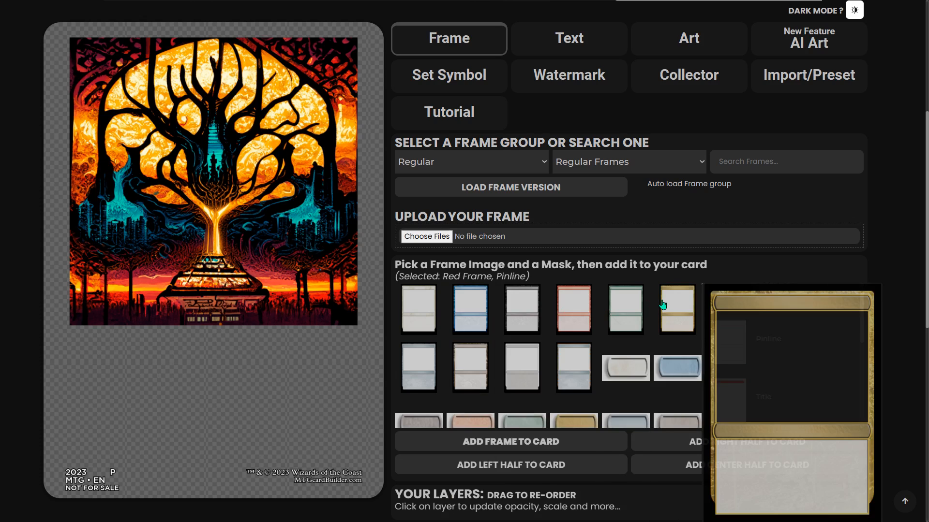
{"action": "double_click", "coordinate": [663, 304]}
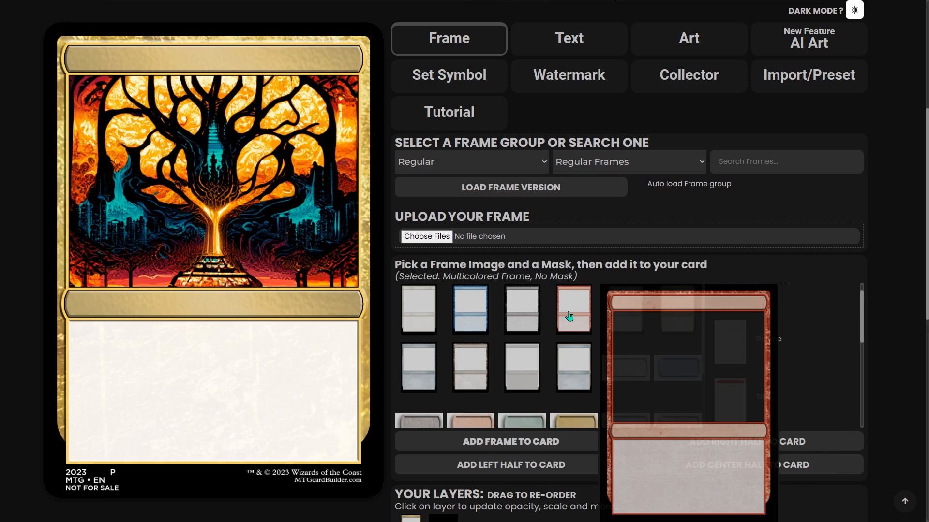
Add the full Blue Frame to the card and the Red Frame as its right half
{"action": "left_click", "coordinate": [470, 309]}
{"action": "left_click", "coordinate": [515, 449]}
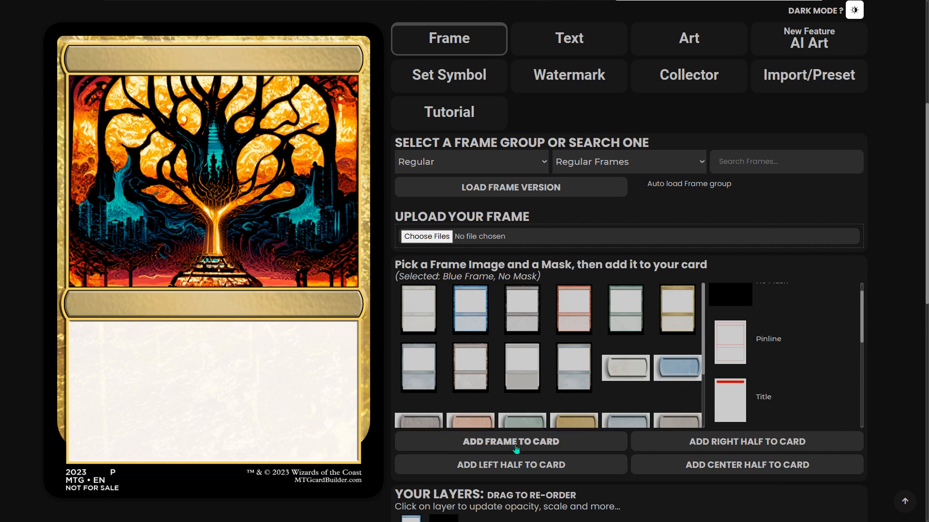
{"action": "left_click", "coordinate": [573, 309]}
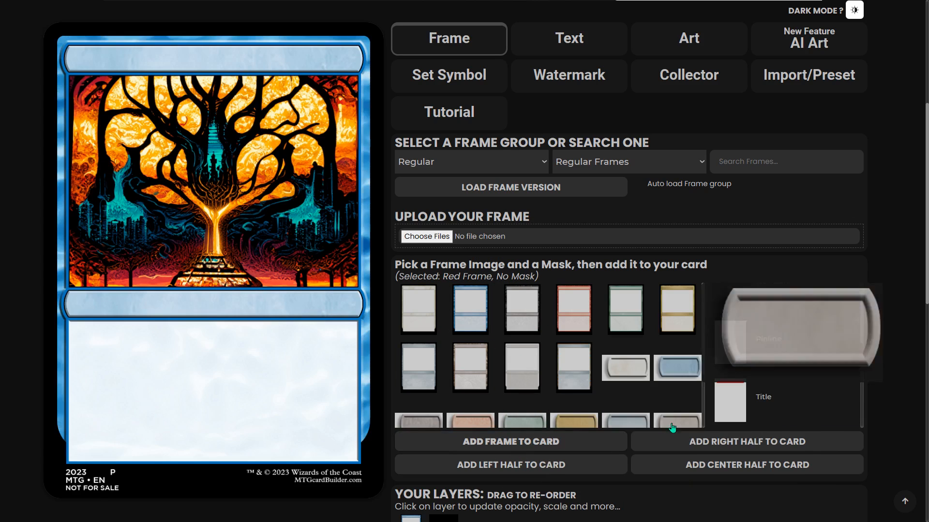
{"action": "left_click", "coordinate": [695, 442]}
Add the Multicolored Frame with the Pinline mask to the card as a left half
{"action": "scroll", "coordinate": [829, 269], "scroll_direction": "down", "scroll_amount": 2}
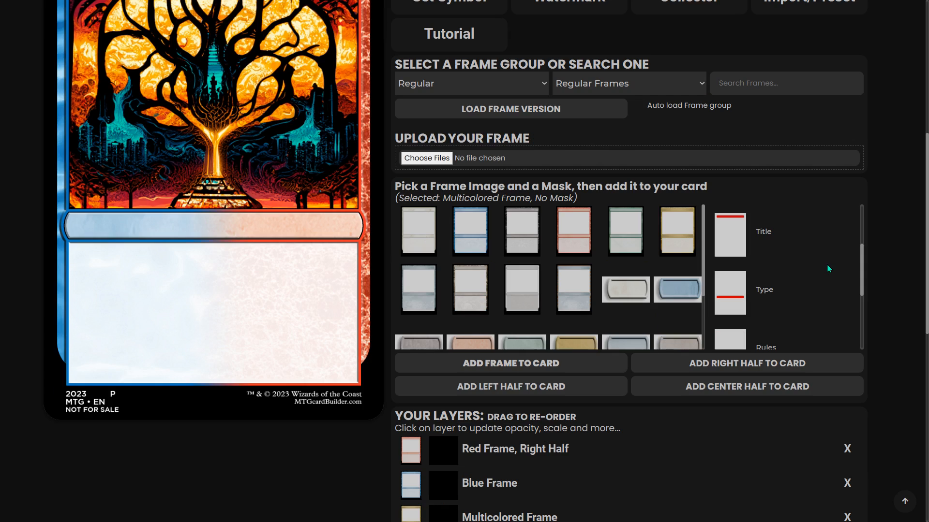
{"action": "scroll", "coordinate": [747, 268], "scroll_direction": "up", "scroll_amount": 2}
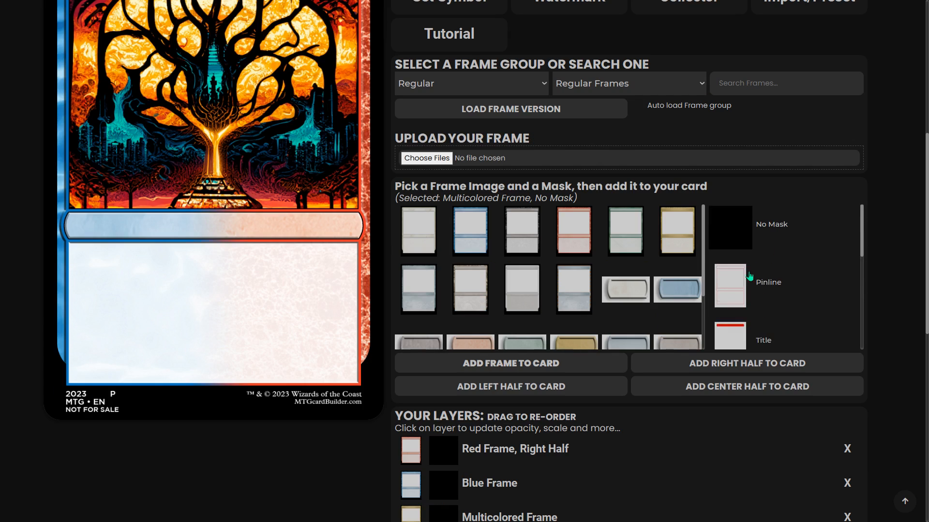
{"action": "left_click", "coordinate": [749, 289]}
{"action": "left_click", "coordinate": [550, 387]}
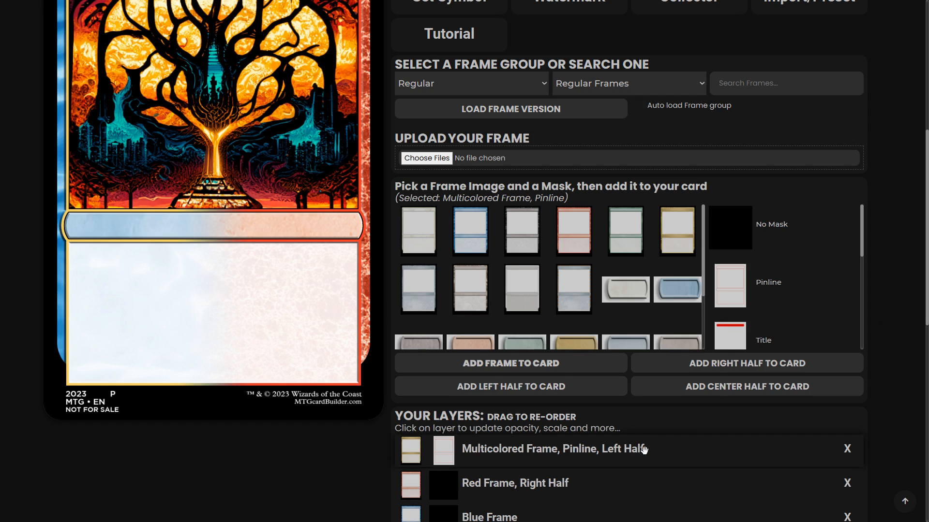
Shift the Multicolored Frame, Pinline, Left Half layer to X 32 and turn on its color overlay
{"action": "left_click", "coordinate": [644, 450]}
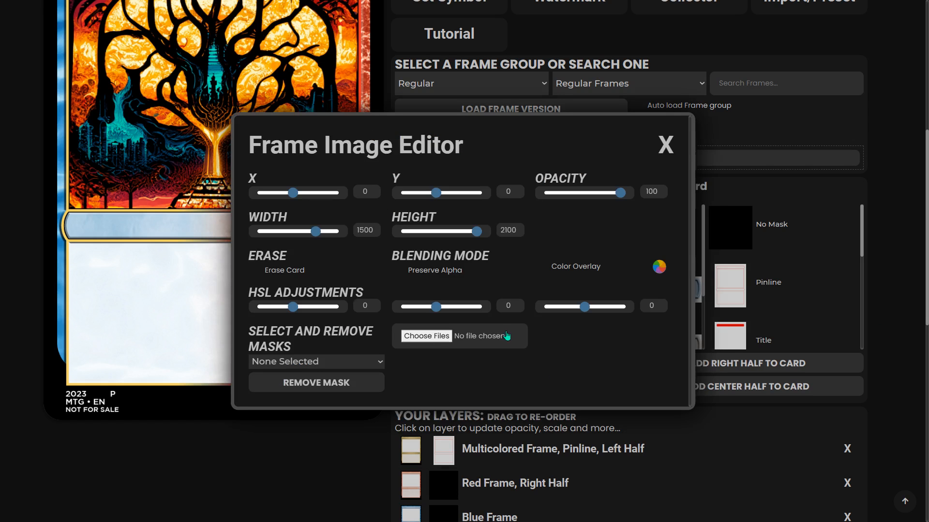
{"action": "left_click", "coordinate": [292, 193]}
{"action": "left_click_drag", "start_coordinate": [295, 192], "coordinate": [297, 192]}
{"action": "left_click", "coordinate": [590, 269]}
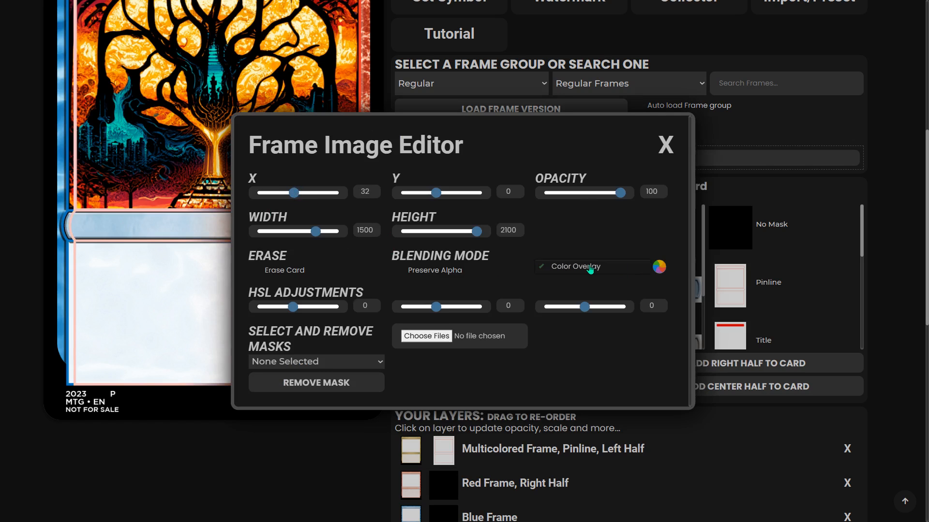
{"action": "left_click", "coordinate": [641, 269]}
{"action": "left_click", "coordinate": [621, 345]}
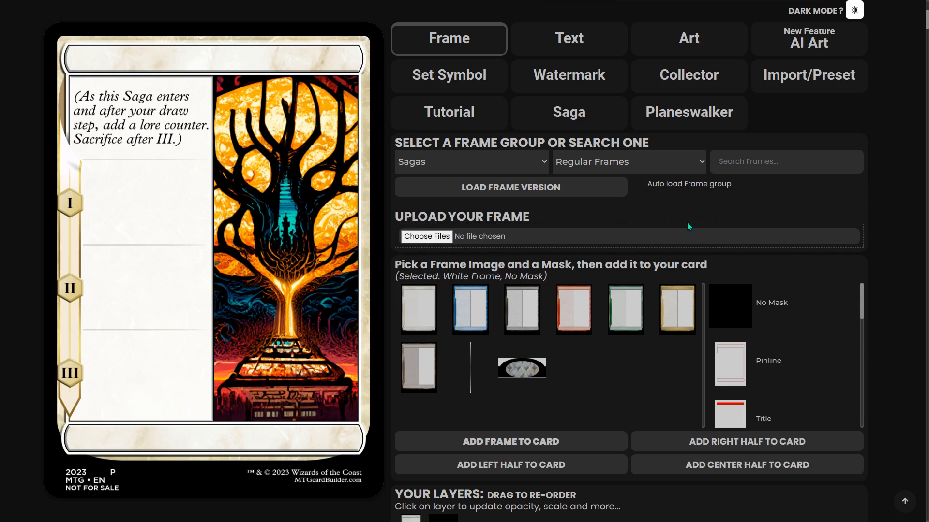
Set the first Saga ability's height to 392 and edit its chapter count
{"action": "left_click", "coordinate": [535, 167]}
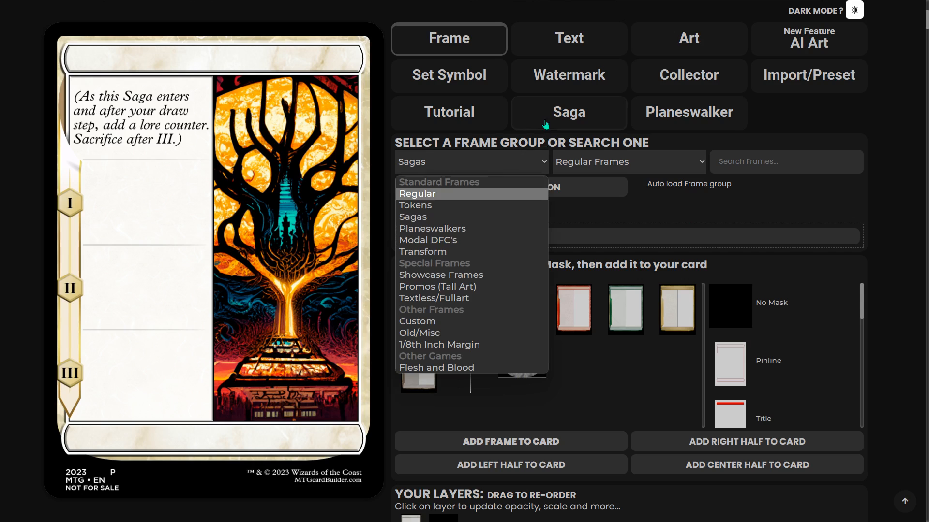
{"action": "left_click", "coordinate": [590, 117]}
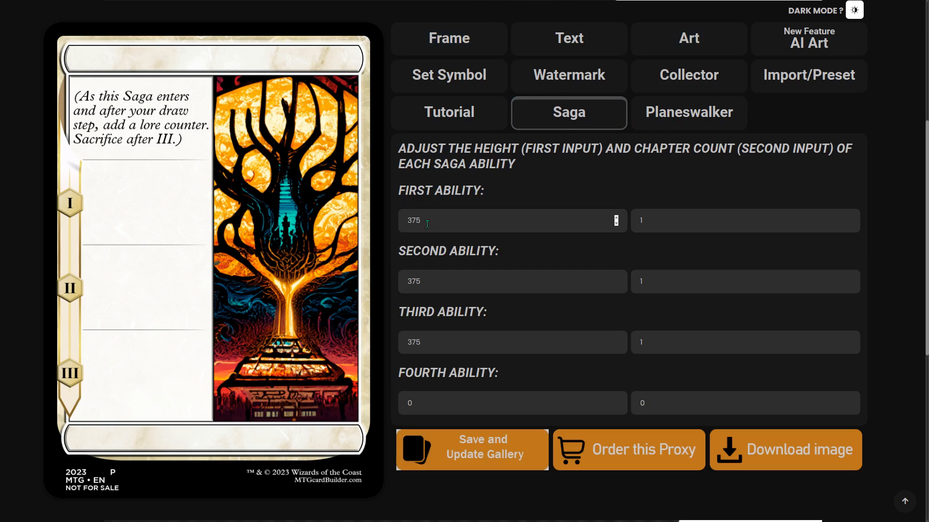
{"action": "left_click", "coordinate": [616, 218]}
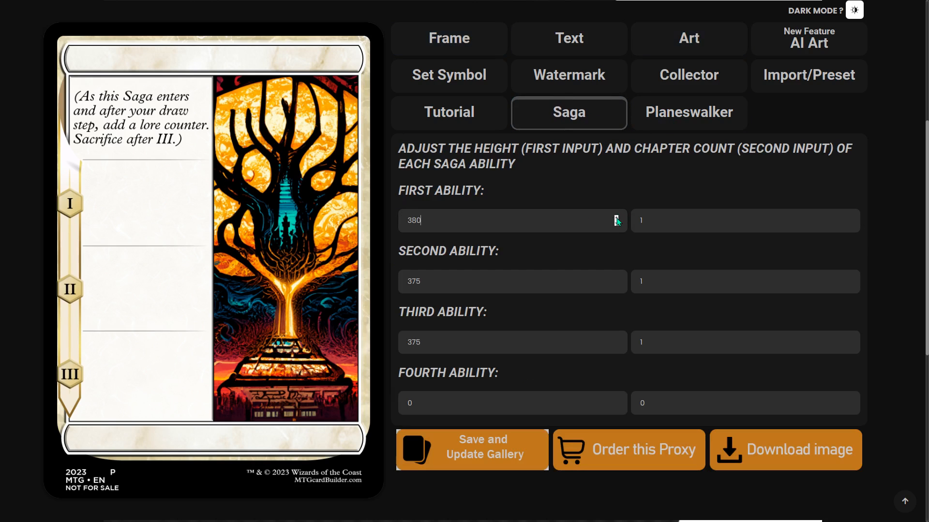
{"action": "left_click", "coordinate": [616, 218]}
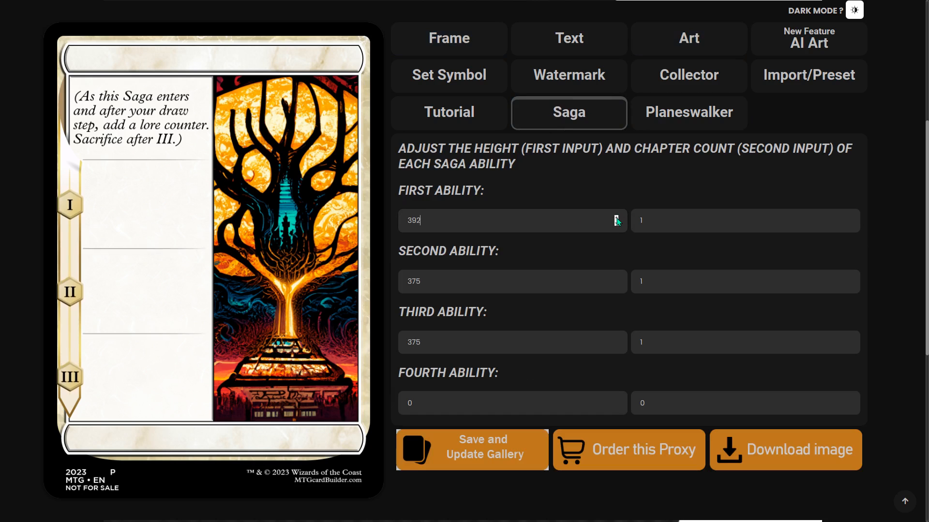
{"action": "left_click", "coordinate": [779, 220]}
{"action": "key", "text": "BackSpace"}
{"action": "type", "text": "204"}
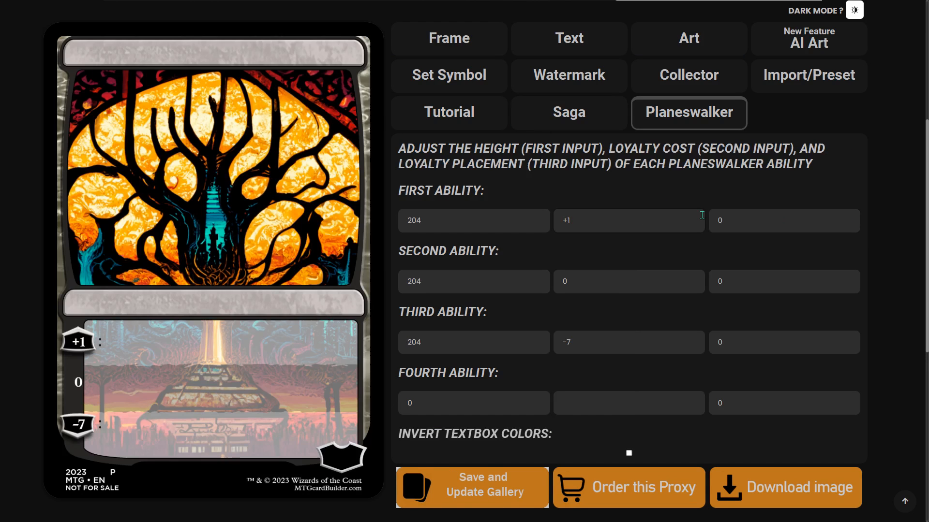
Set the first Planeswalker ability's height to 206 and enter 0 in its loyalty cost
{"action": "left_click", "coordinate": [538, 218]}
{"action": "left_click", "coordinate": [539, 223]}
{"action": "left_click", "coordinate": [539, 224]}
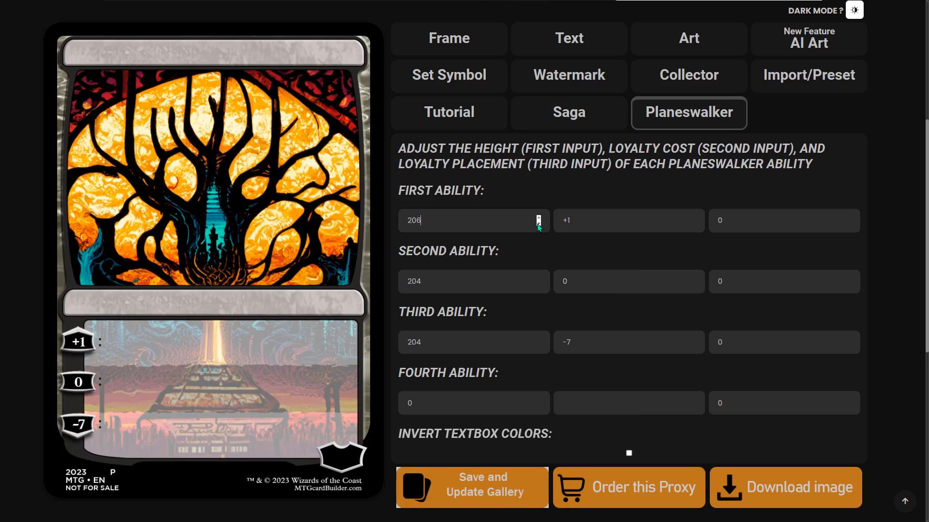
{"action": "left_click", "coordinate": [579, 221]}
{"action": "type", "text": "0"}
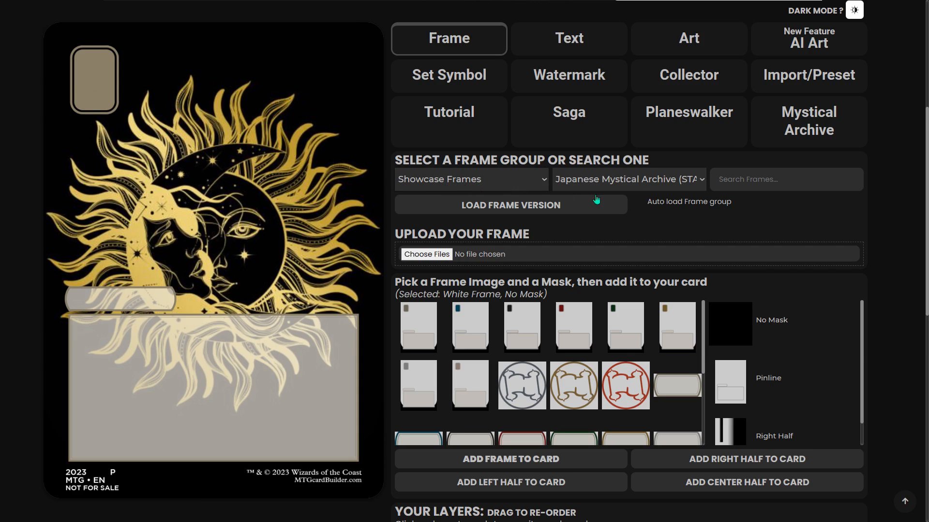
Load the Japanese Mystical Archive frame version, with its title bar height set to 350 and its type bar width adjusted
{"action": "left_click", "coordinate": [530, 209]}
{"action": "left_click", "coordinate": [815, 130]}
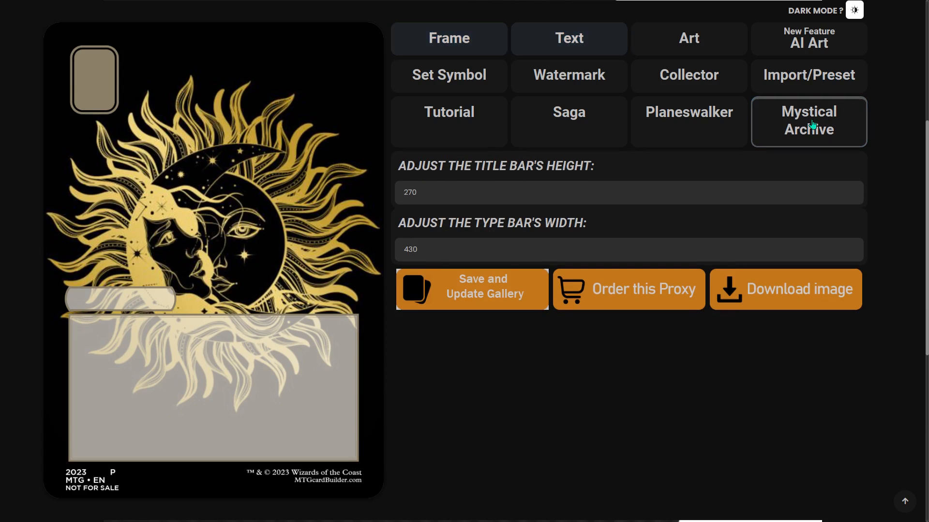
{"action": "left_click", "coordinate": [853, 190]}
{"action": "left_click", "coordinate": [852, 191]}
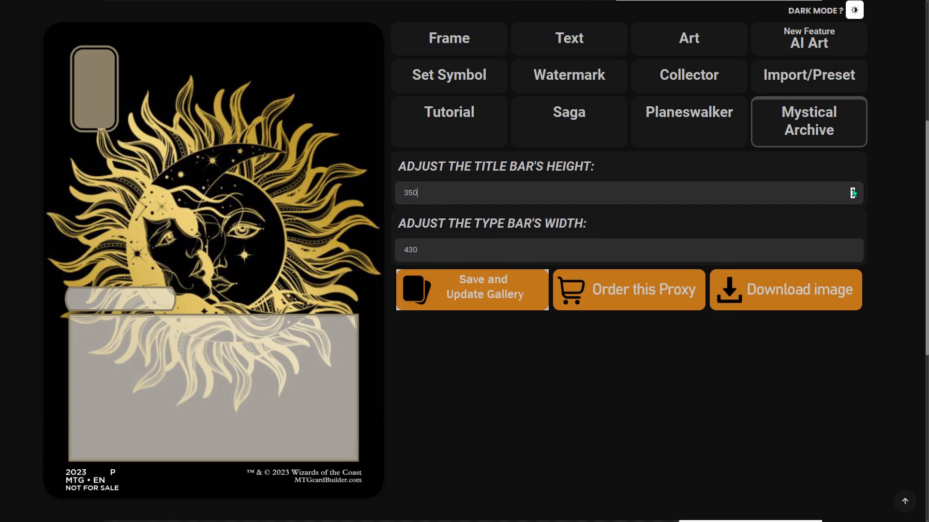
{"action": "left_click", "coordinate": [852, 248]}
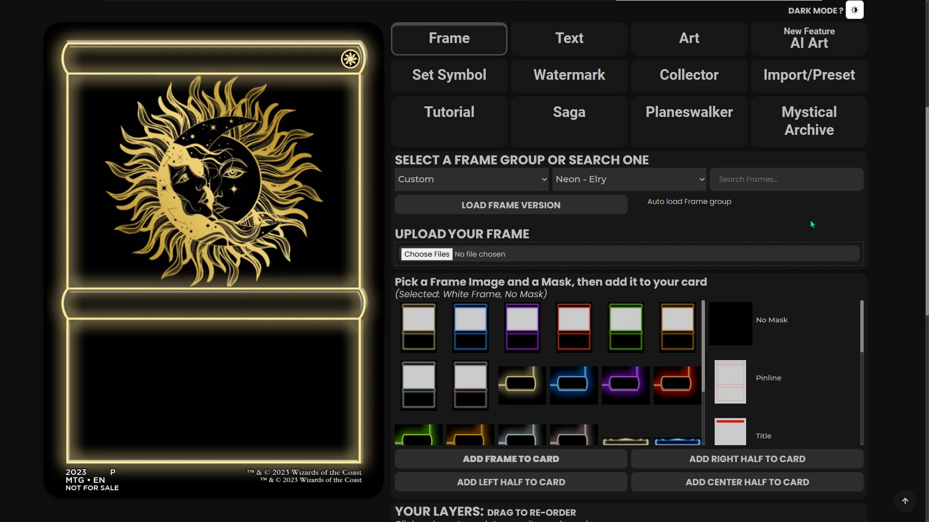
Load the custom Neon - Elry frame version and review the card's layers
{"action": "left_click", "coordinate": [572, 205]}
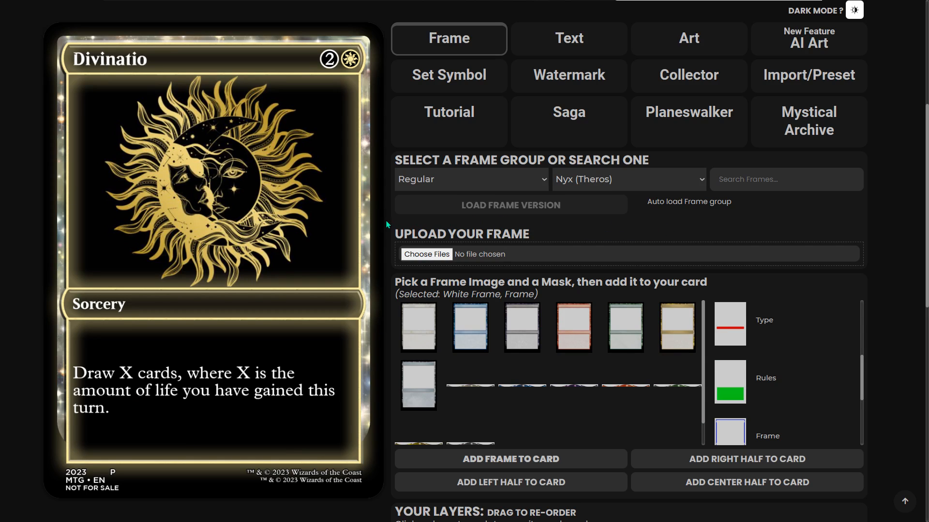
{"action": "scroll", "coordinate": [387, 225], "scroll_direction": "down", "scroll_amount": 2}
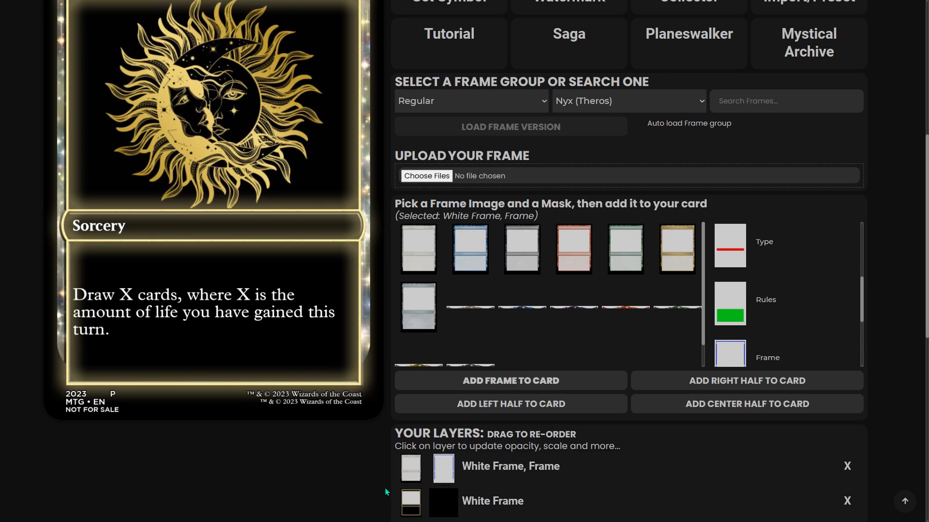
{"action": "scroll", "coordinate": [382, 467], "scroll_direction": "up", "scroll_amount": 2}
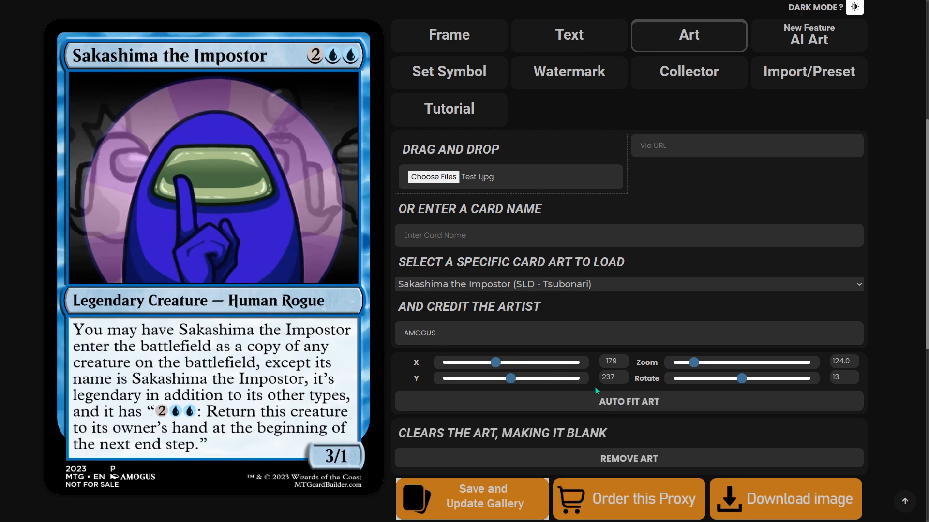
Shift the card art to X -148 and Y 243
{"action": "left_click", "coordinate": [623, 360]}
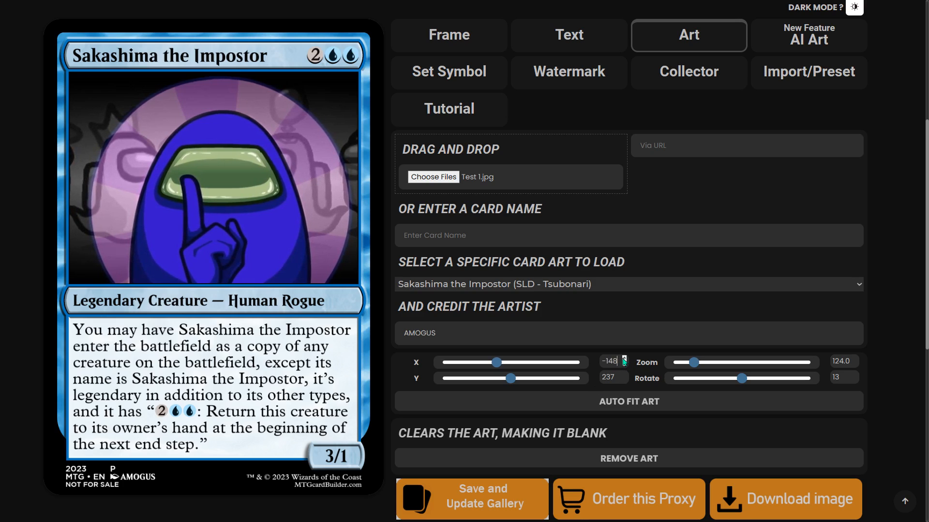
{"action": "left_click", "coordinate": [624, 375]}
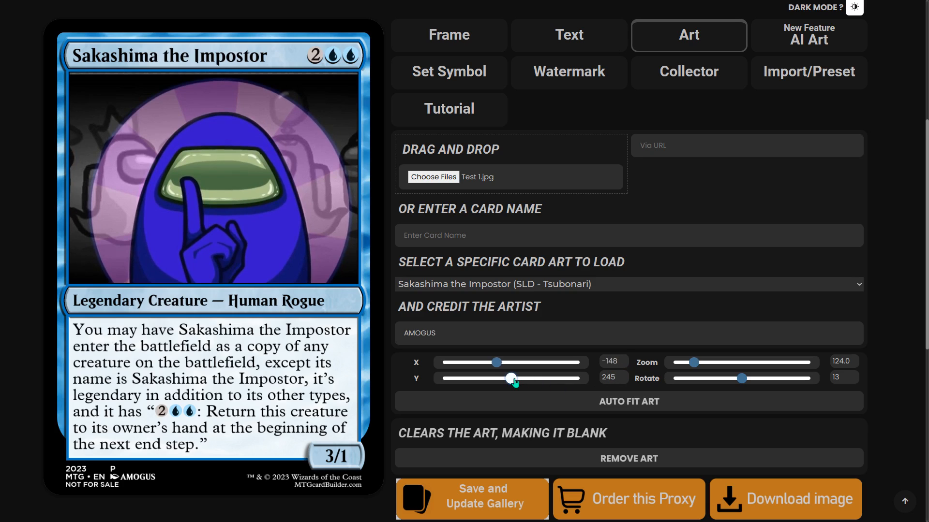
{"action": "mouse_move", "coordinate": [511, 379]}
{"action": "left_mouse_down"}
{"action": "mouse_move", "coordinate": [519, 381]}
{"action": "mouse_move", "coordinate": [510, 380]}
{"action": "left_mouse_up"}
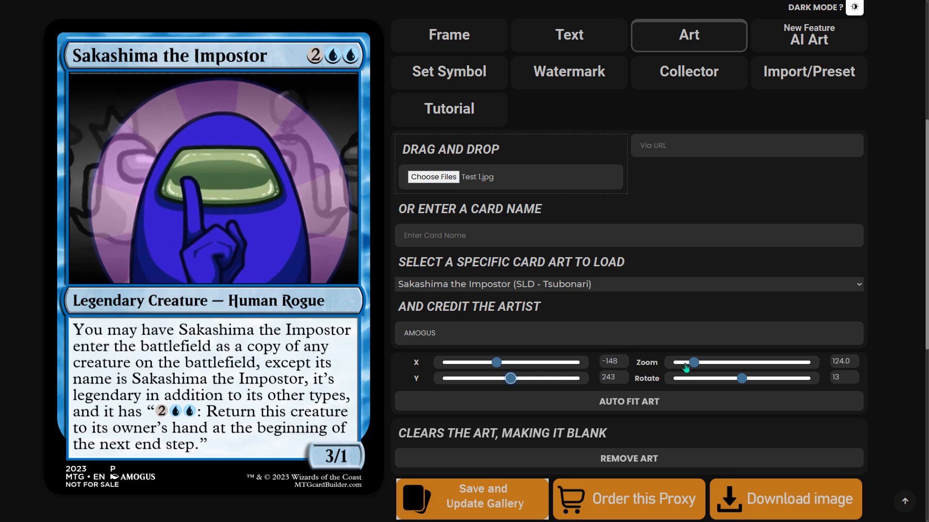
Set the art's rotation to -28, move it directly on the card, and auto-fit it to the frame
{"action": "left_click_drag", "start_coordinate": [694, 363], "coordinate": [741, 382]}
{"action": "left_click", "coordinate": [680, 402]}
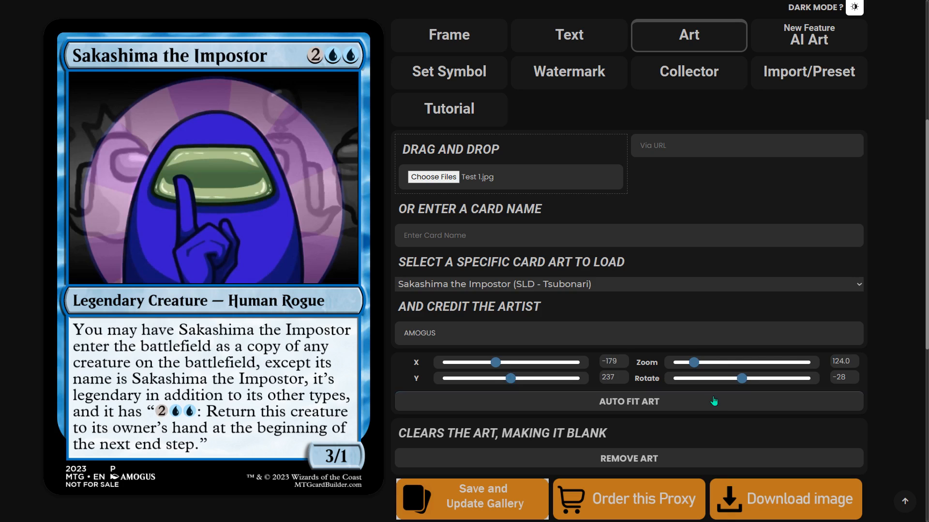
{"action": "left_click_drag", "start_coordinate": [306, 189], "coordinate": [314, 143]}
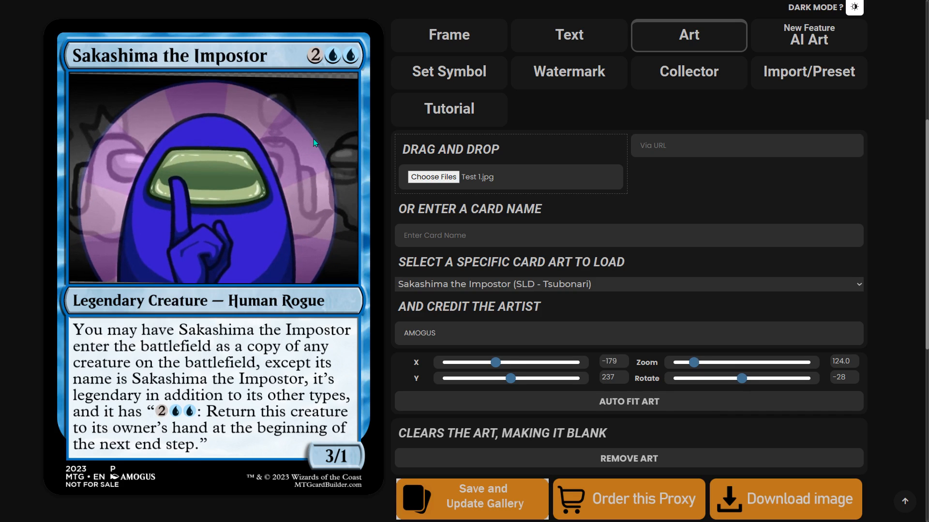
{"action": "left_click", "coordinate": [604, 408]}
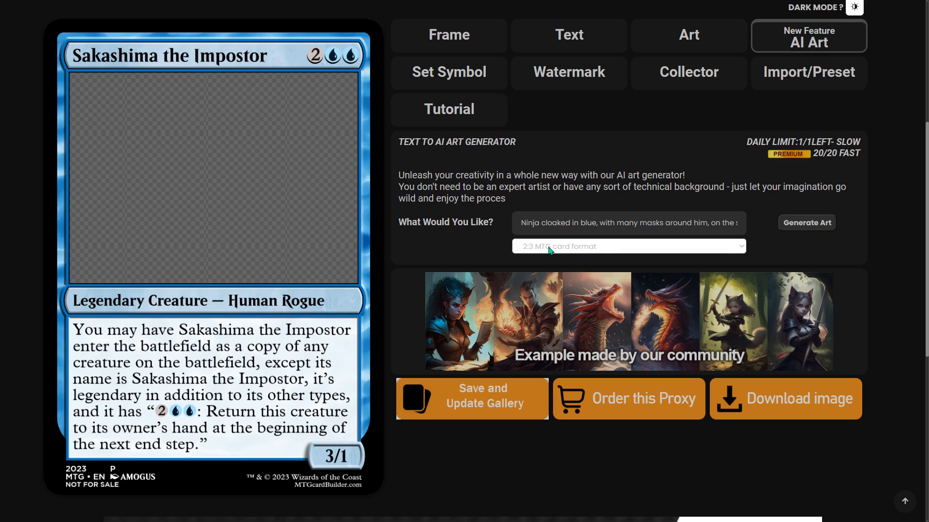
Choose the 2:3 MTG card format for the AI-generated art
{"action": "left_click", "coordinate": [549, 249]}
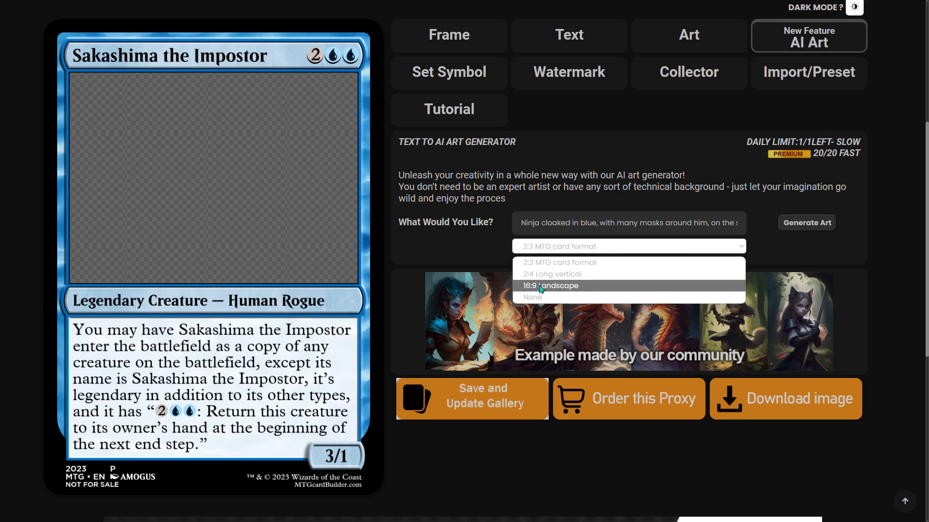
{"action": "left_click", "coordinate": [544, 266]}
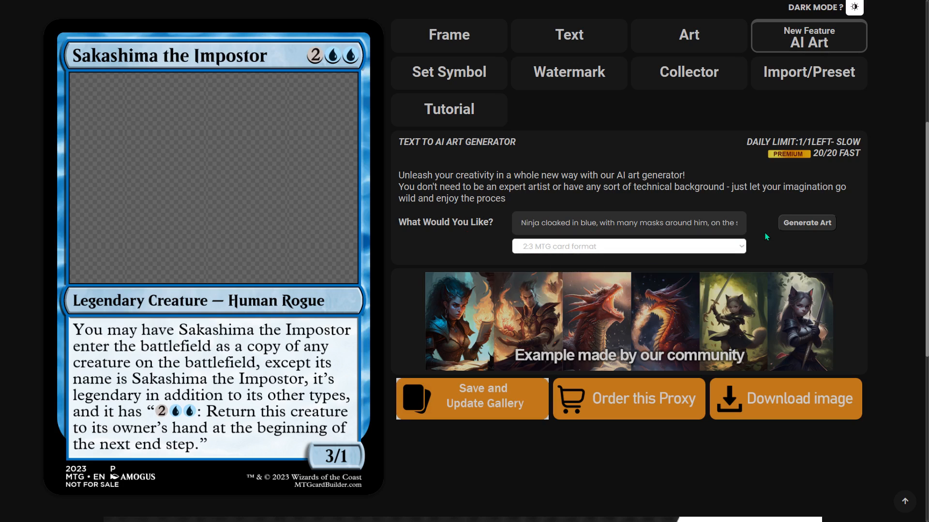
Generate the AI ninja art, upscale the first variation, and place it in Sakashima the Impostor's art frame
{"action": "left_click", "coordinate": [802, 230]}
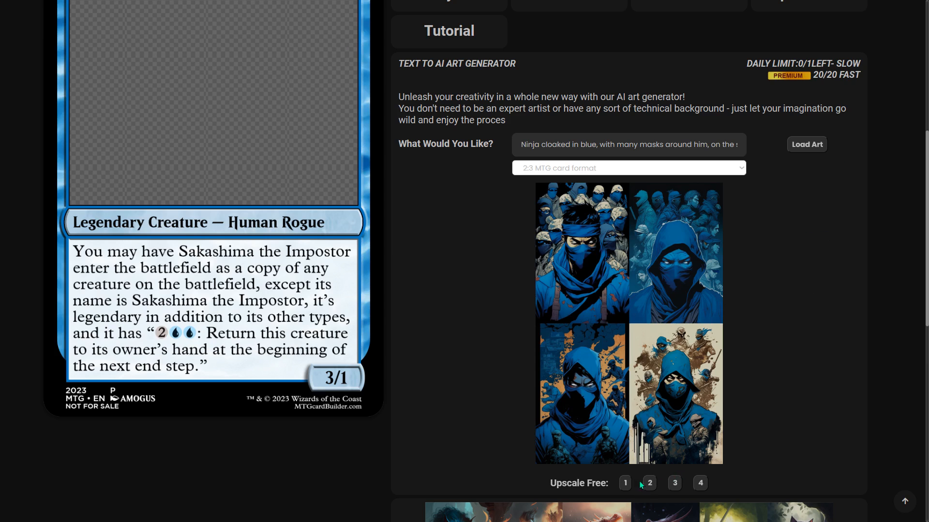
{"action": "left_click", "coordinate": [629, 482]}
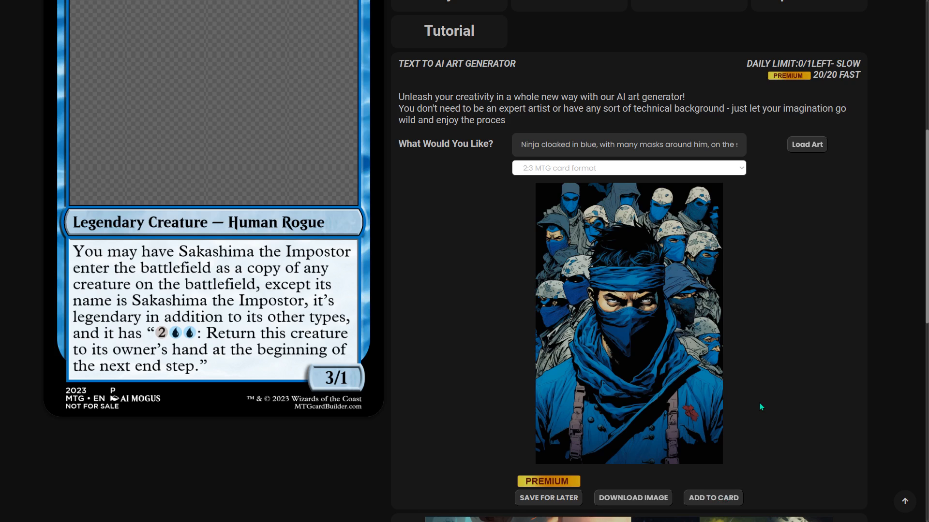
{"action": "scroll", "coordinate": [252, 193], "scroll_direction": "up", "scroll_amount": 2}
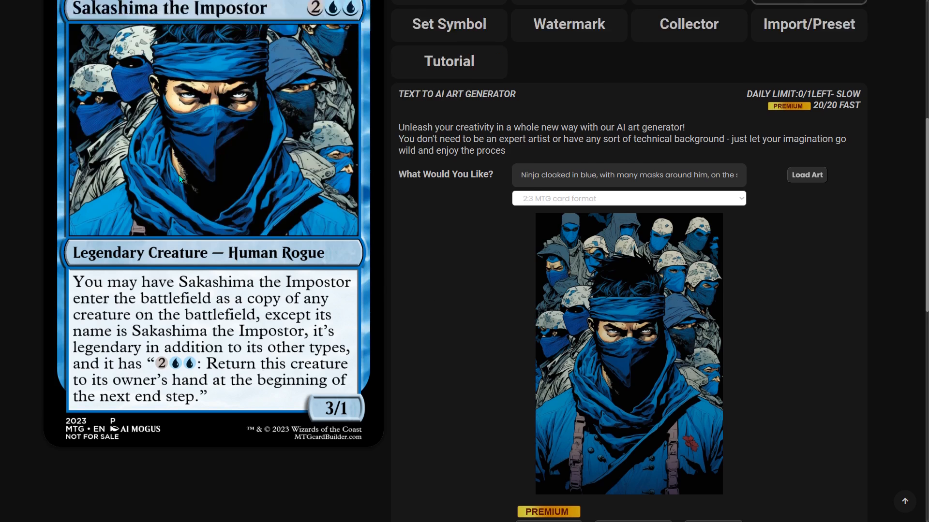
{"action": "left_click_drag", "start_coordinate": [238, 169], "coordinate": [238, 183]}
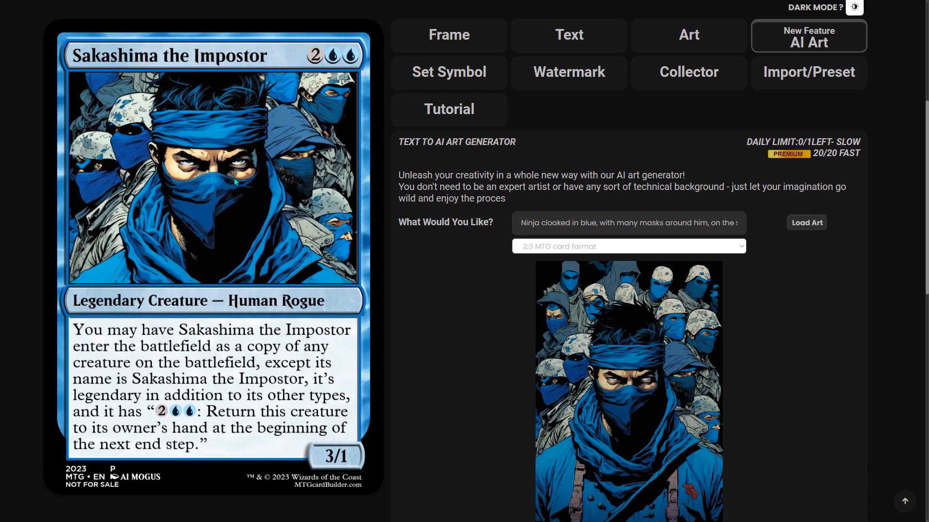
{"action": "scroll", "coordinate": [431, 260], "scroll_direction": "down", "scroll_amount": 2}
{"action": "right_click", "coordinate": [615, 284]}
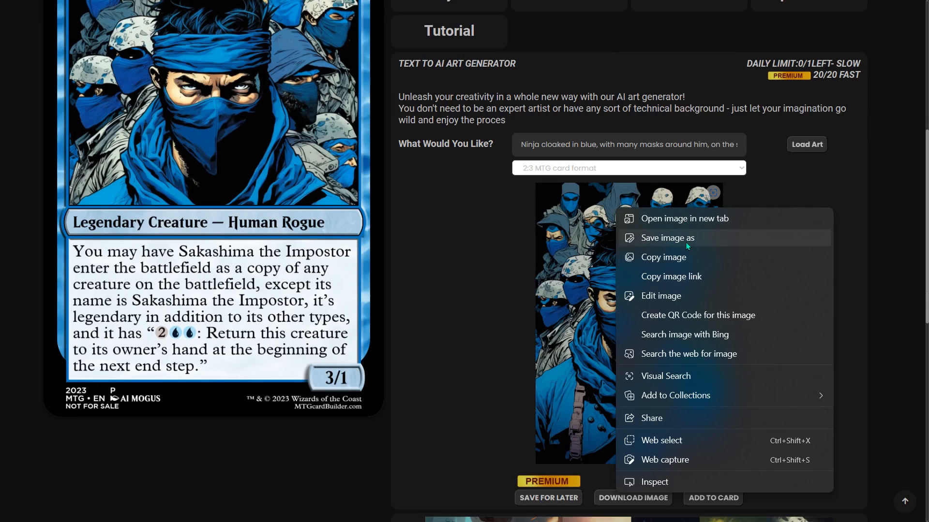
{"action": "left_click", "coordinate": [515, 271]}
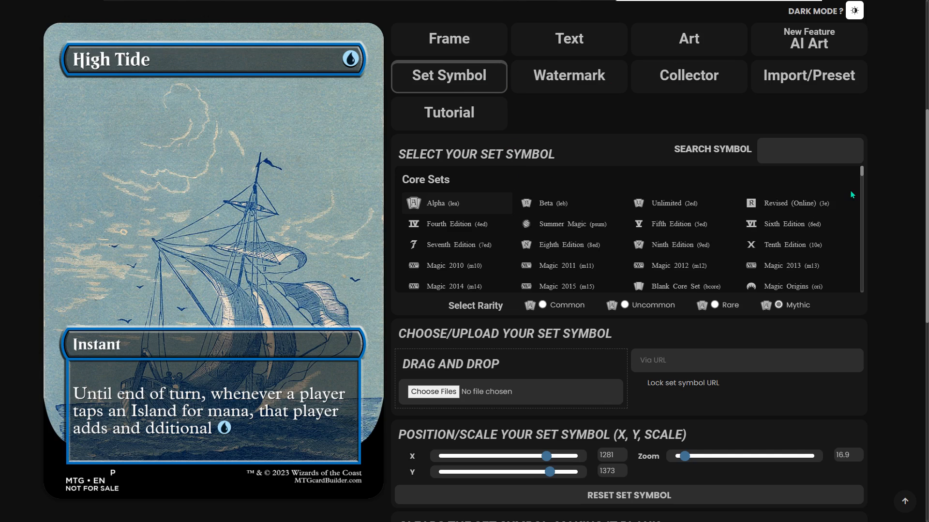
Add the Mirage set symbol to the High Tide card and switch it through the Common, Uncommon, Rare and Mythic rarities
{"action": "scroll", "coordinate": [852, 195], "scroll_direction": "down", "scroll_amount": 3}
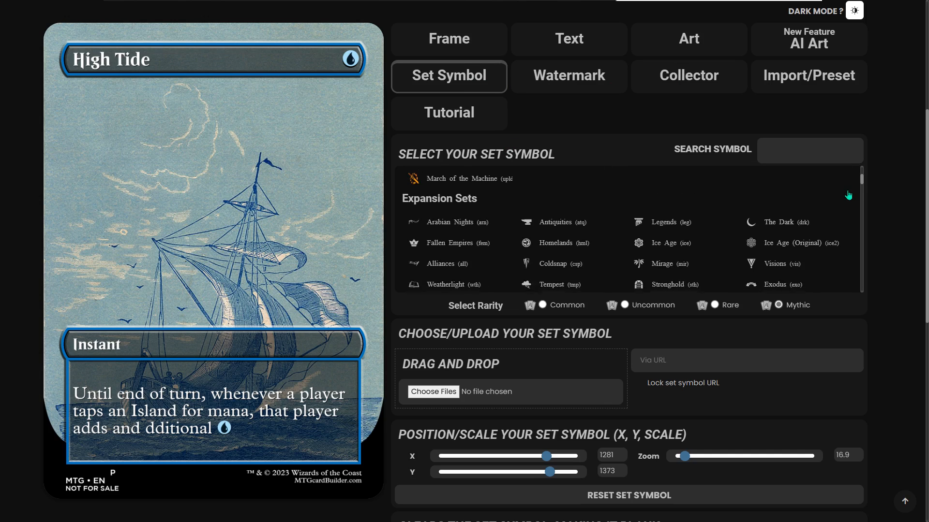
{"action": "left_click", "coordinate": [678, 247]}
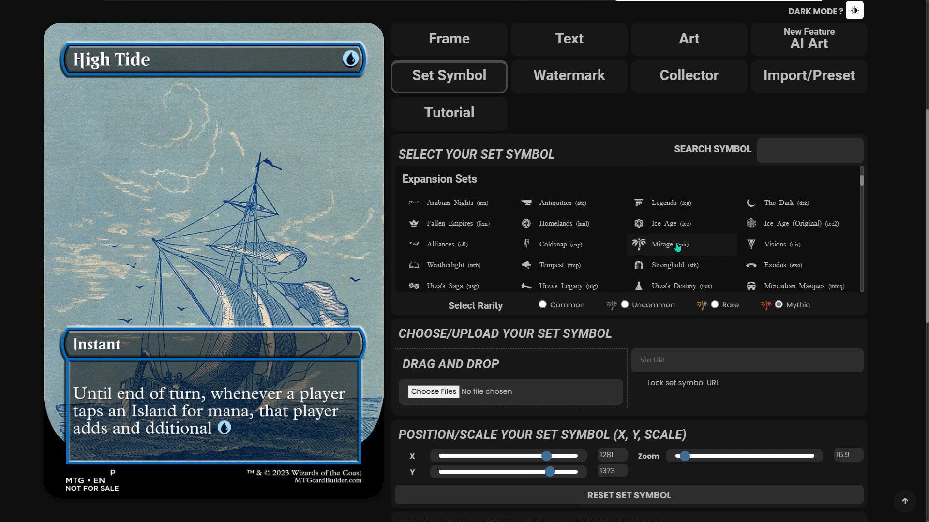
{"action": "left_click", "coordinate": [543, 305]}
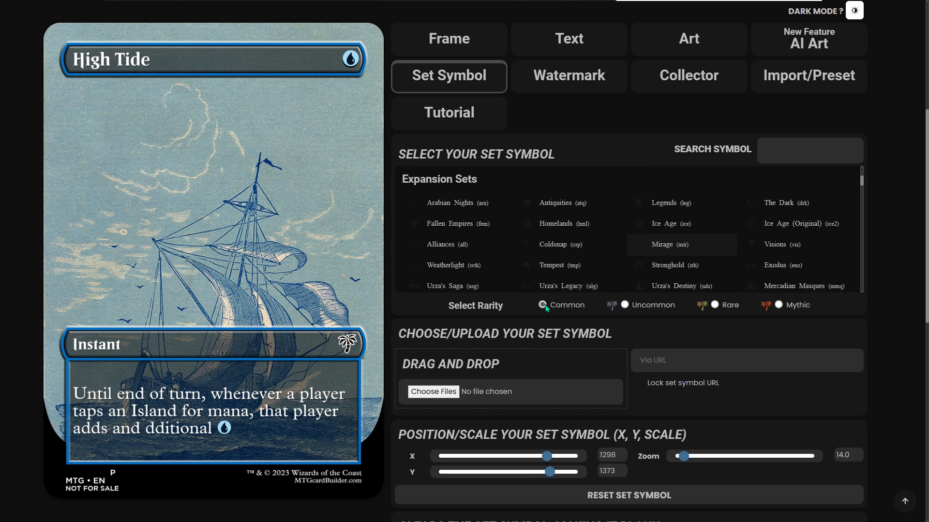
{"action": "left_click", "coordinate": [624, 304]}
{"action": "left_click", "coordinate": [715, 305]}
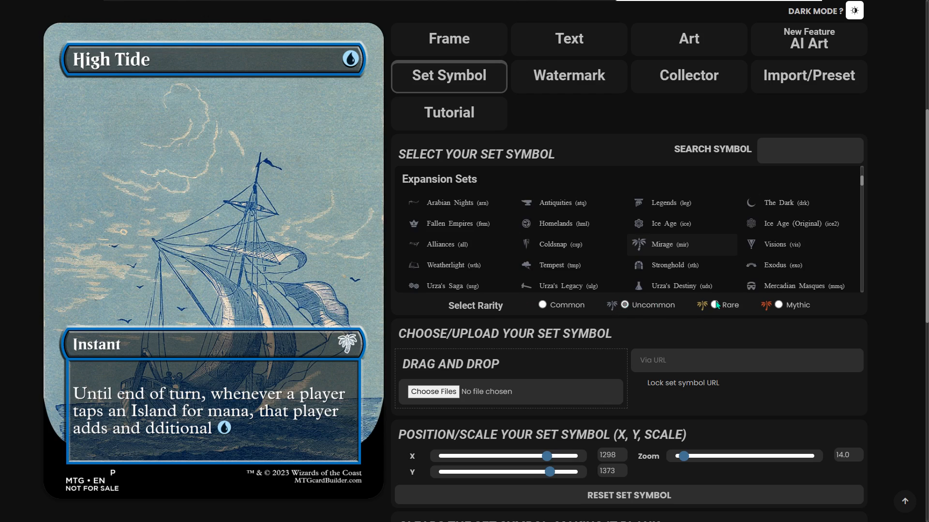
{"action": "left_click", "coordinate": [776, 304]}
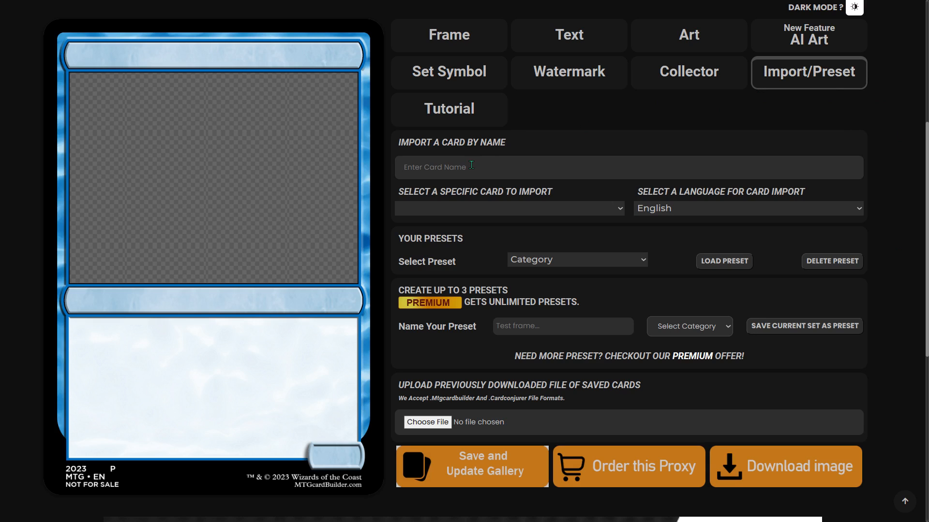
Search for "sakas" by card name and choose Sakashima the Impostor for import
{"action": "type", "text": "sakas"}
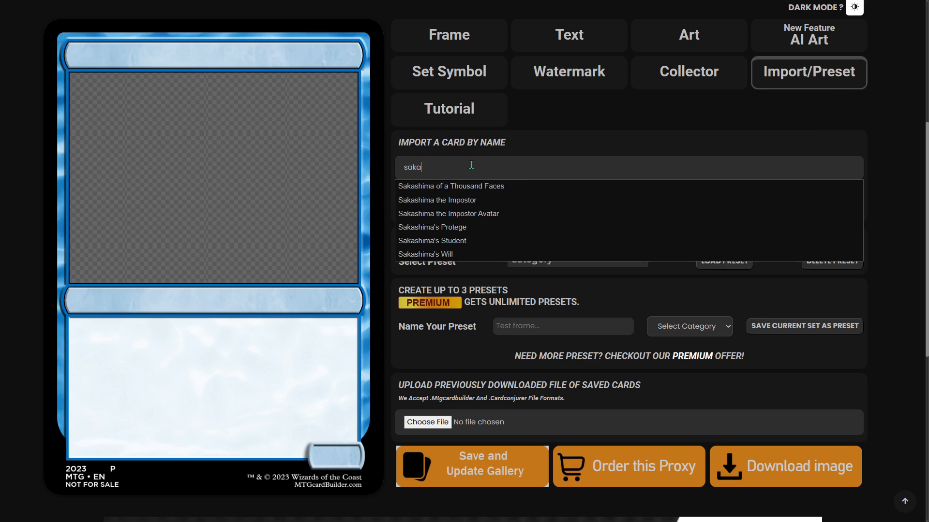
{"action": "left_click", "coordinate": [445, 200]}
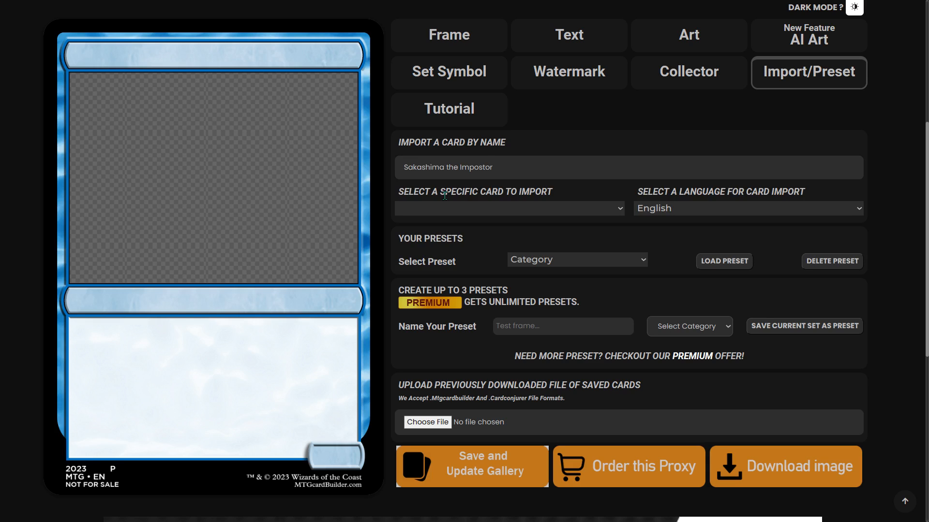
{"action": "left_click", "coordinate": [538, 166]}
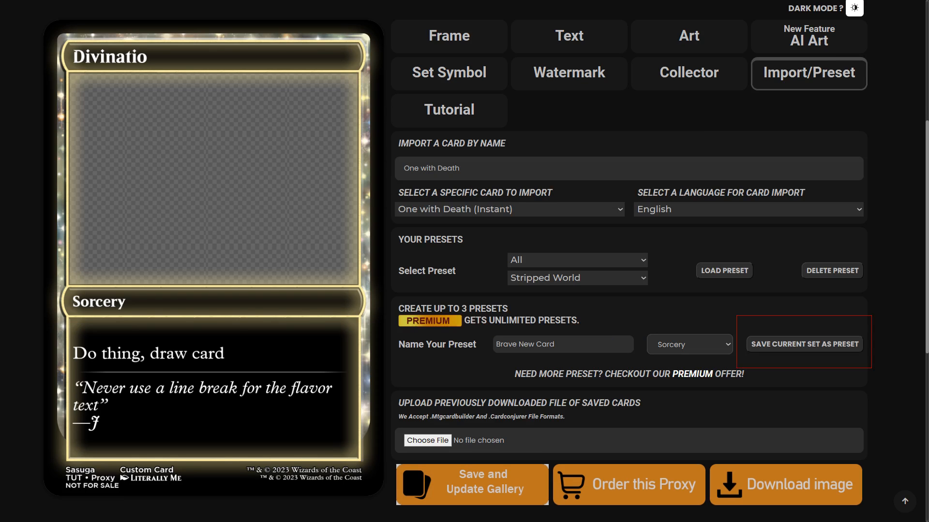
Save the current card setup as the preset "Brave New Card" in the Sorcery category
{"action": "left_click", "coordinate": [804, 344]}
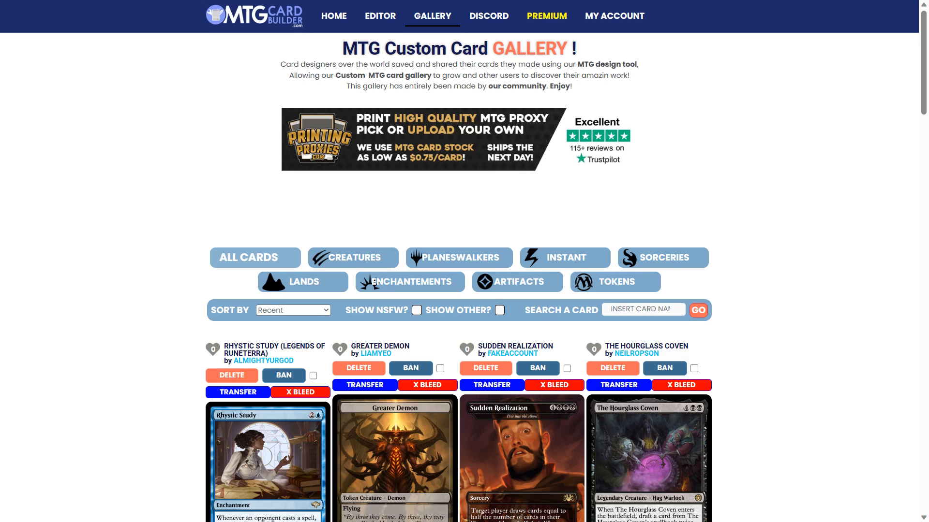
Browse the community custom card gallery and read through the premium account features
{"action": "scroll", "coordinate": [465, 261], "scroll_direction": "down", "scroll_amount": 13}
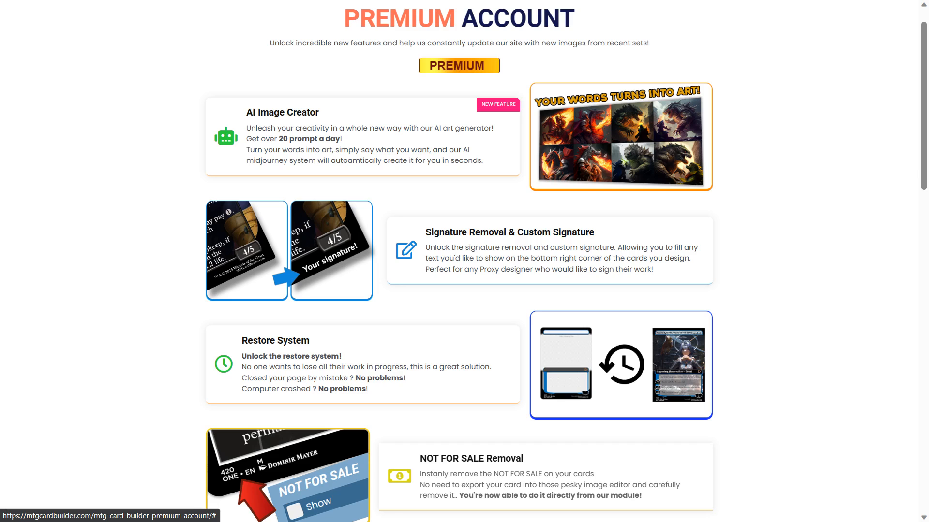
{"action": "scroll", "coordinate": [465, 261], "scroll_direction": "down", "scroll_amount": 10}
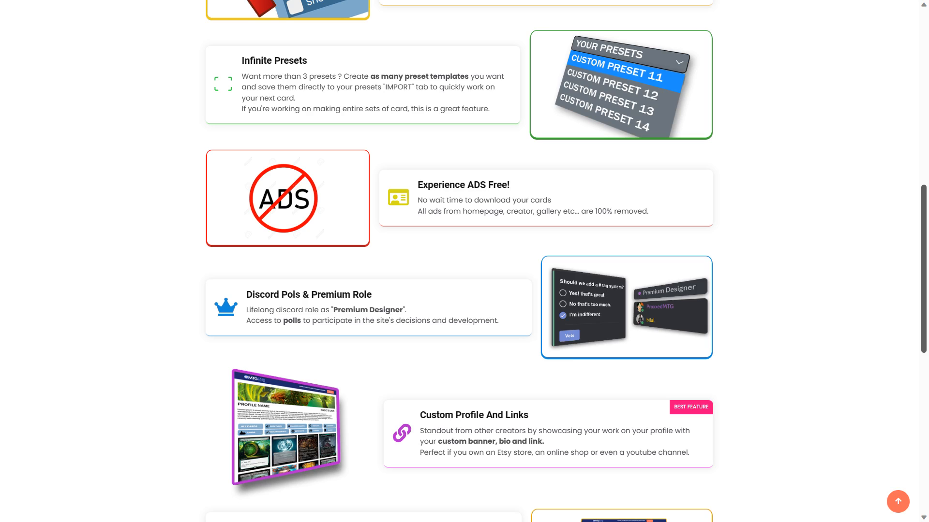
{"action": "scroll", "coordinate": [465, 262], "scroll_direction": "down", "scroll_amount": 5}
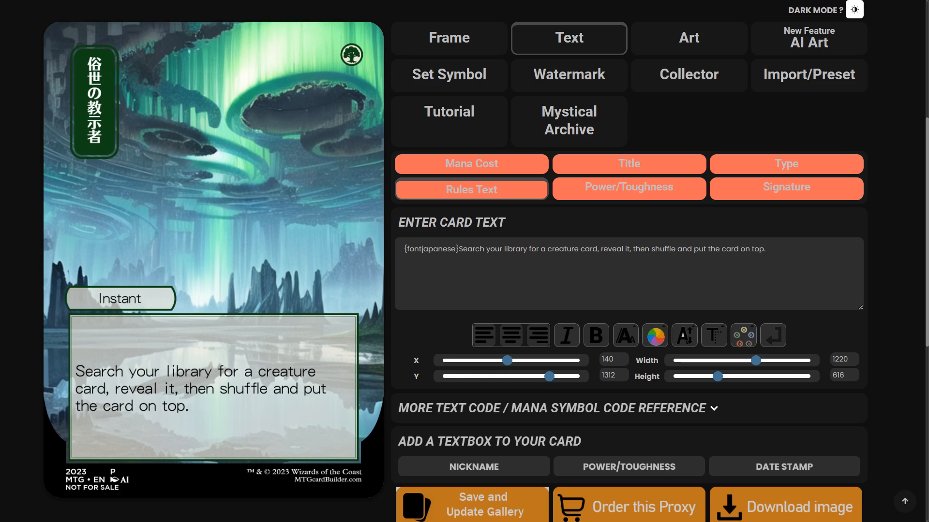
Open the title text of the Mystical Archive instant for editing
{"action": "left_click", "coordinate": [629, 164]}
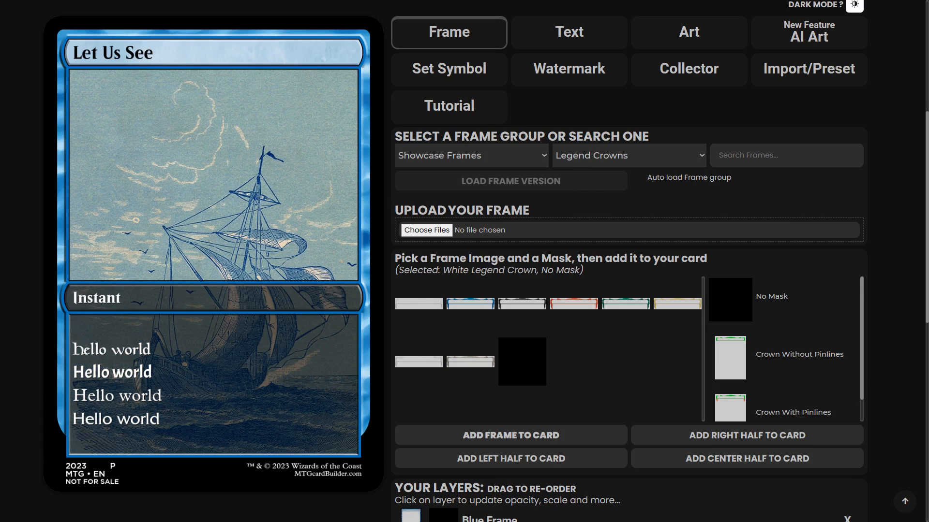
Add the Blue Legend Crown with no mask to the "Let Us See" card
{"action": "double_click", "coordinate": [470, 304]}
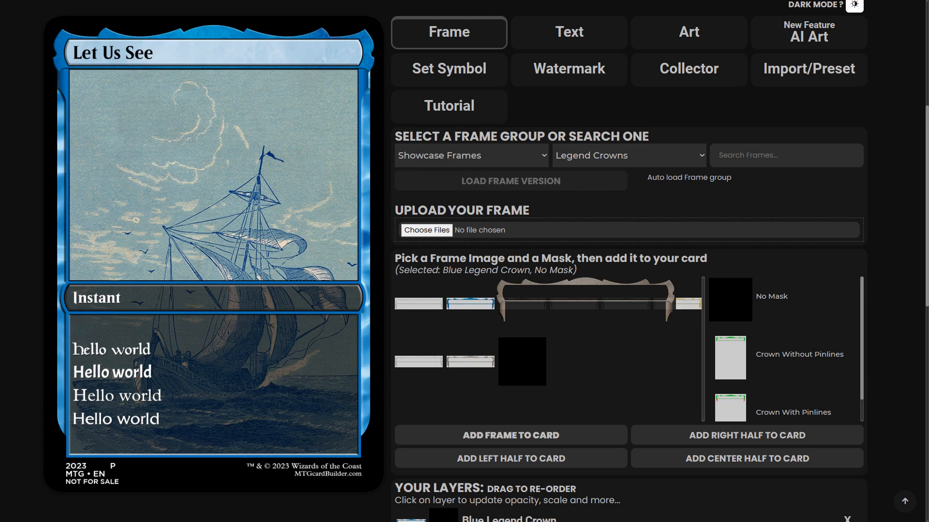